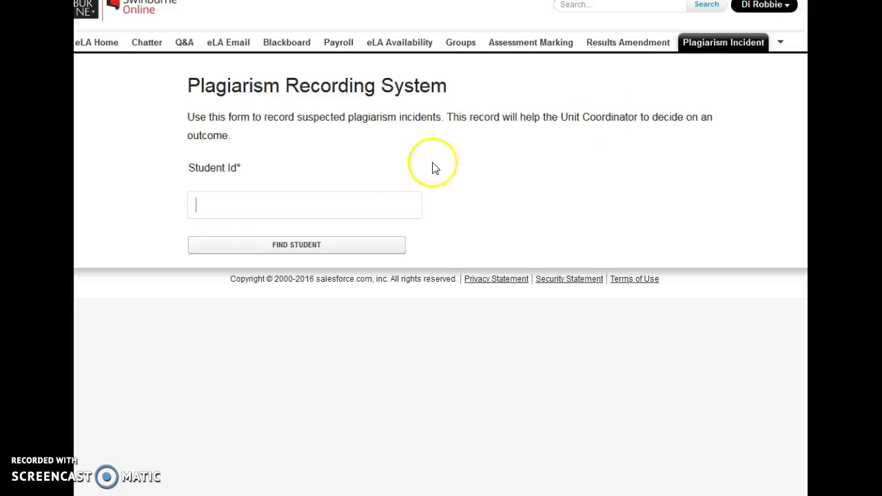
# Step: Enter the student's ID in the plagiarism incident form and find the matching student
pyautogui.click(280, 207)
pyautogui.write('123')
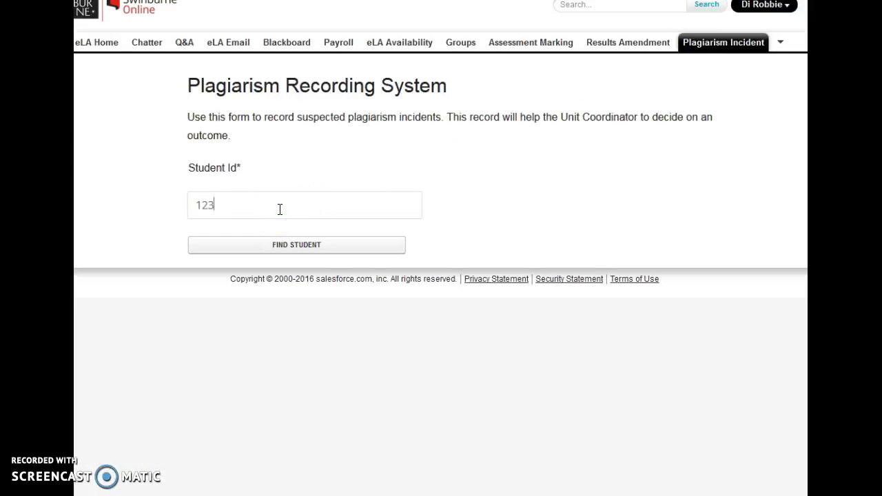
pyautogui.write('4567x')
pyautogui.click(309, 249)
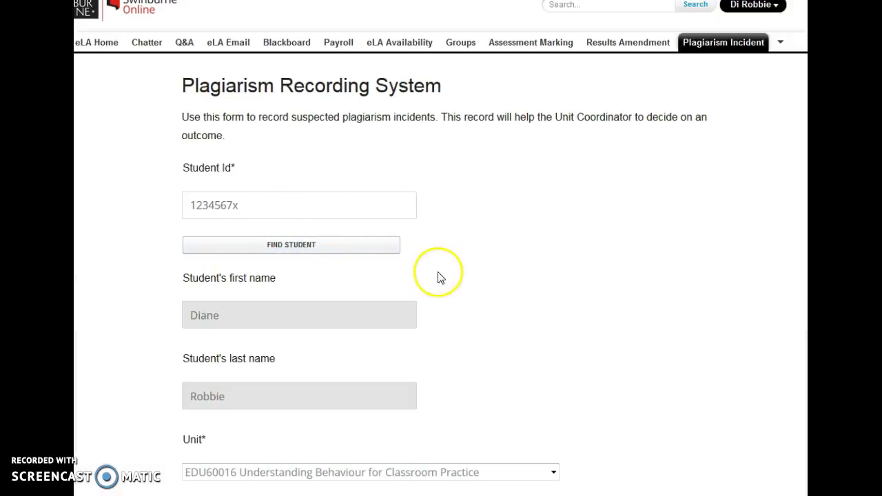
# Step: Set the incident's unit to EDU70011 Science in Primary School
pyautogui.scroll(-3, 481, 293)
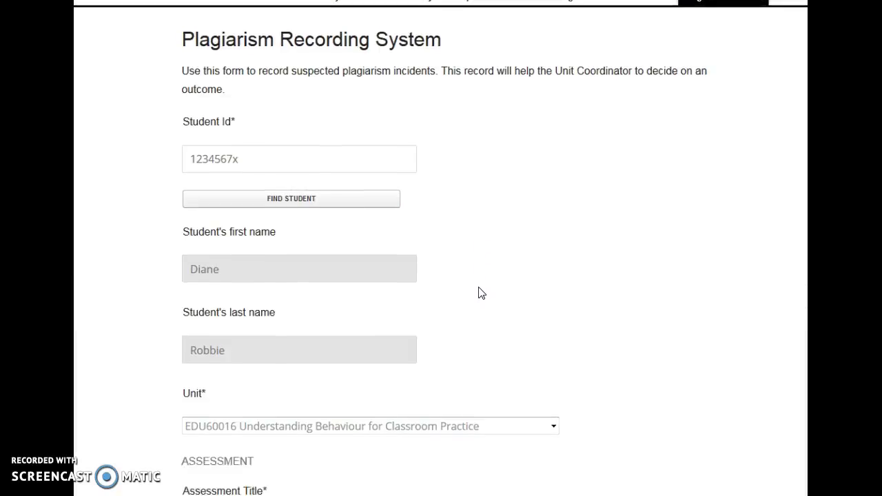
pyautogui.click(553, 247)
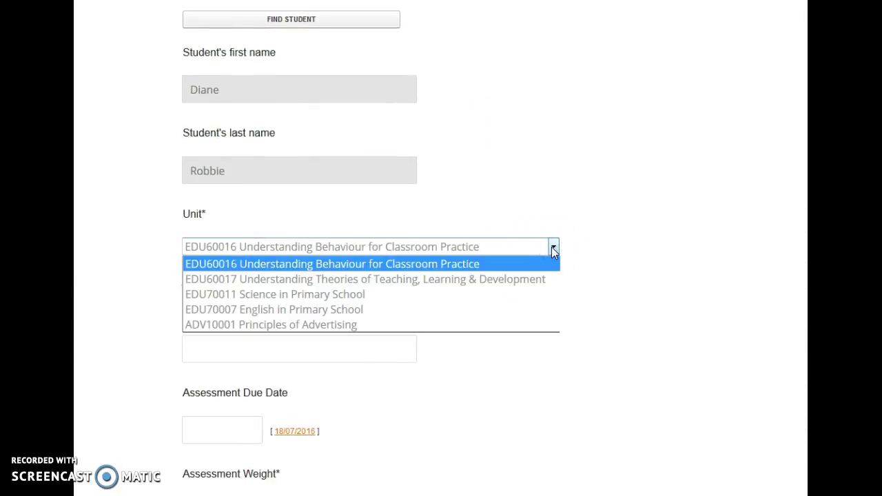
pyautogui.click(383, 296)
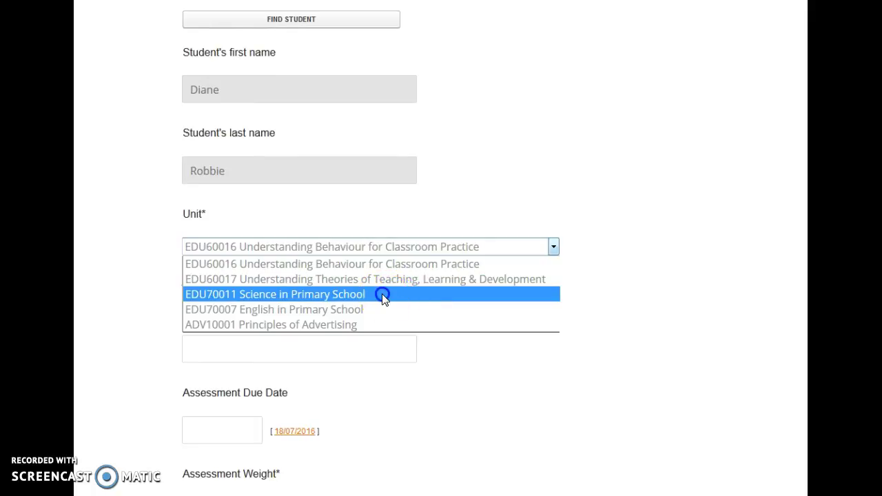
# Step: Enter "Assessment1: Essay" as the assessment title and set the assessment due date to 18/07/2016
pyautogui.click(267, 355)
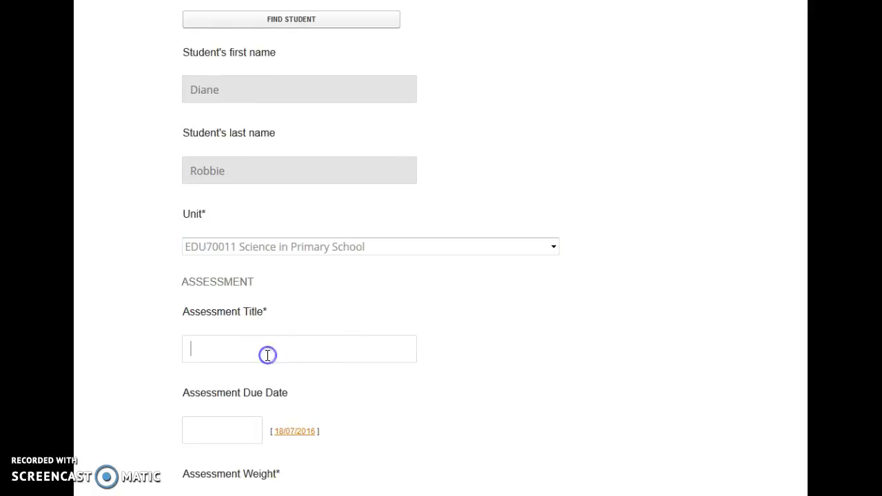
pyautogui.write('Assessment1: Essay')
pyautogui.click(377, 390)
pyautogui.scroll(-2, 378, 390)
pyautogui.click(286, 356)
# Step: Set the assessment weight to 50 and the assessment length to 1200
pyautogui.click(247, 439)
pyautogui.write('50')
pyautogui.click(248, 444)
pyautogui.scroll(-4, 251, 445)
pyautogui.click(221, 370)
pyautogui.write('1200')
pyautogui.click(225, 379)
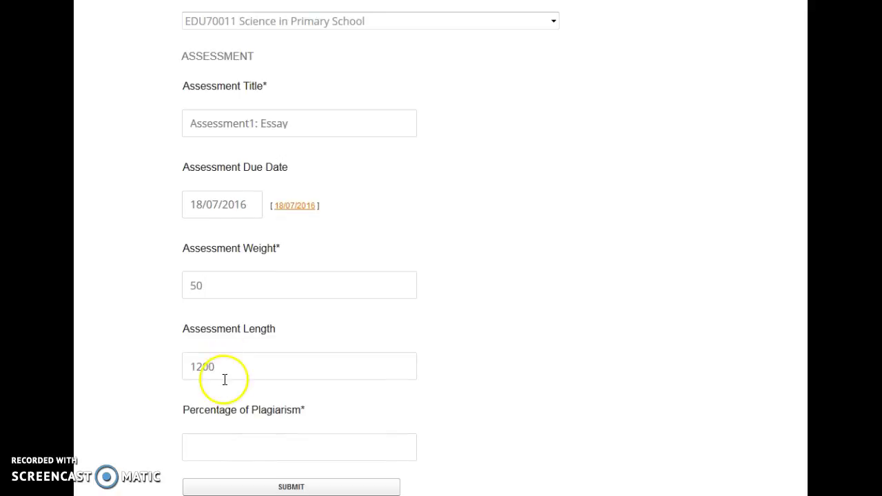
# Step: Set the percentage of plagiarism to 85 and submit the form to create the Suspected Plagiarism Incident Record
pyautogui.scroll(-1, 214, 406)
pyautogui.click(203, 426)
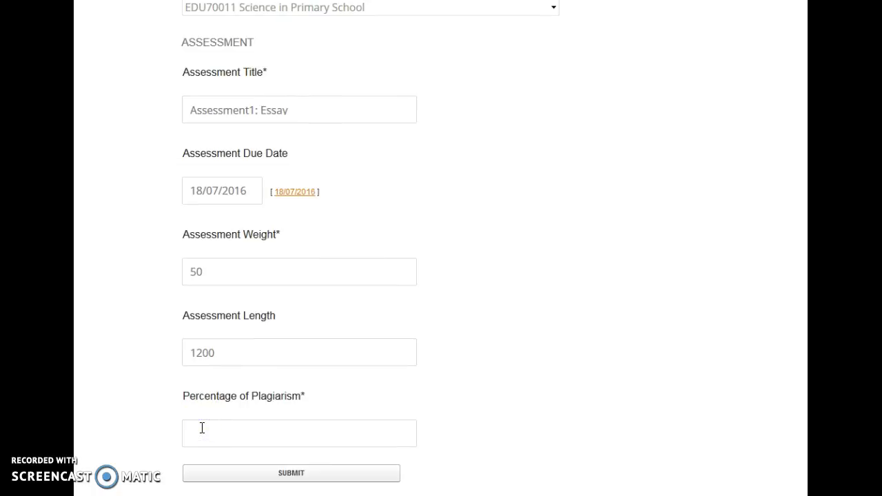
pyautogui.write('85')
pyautogui.click(290, 401)
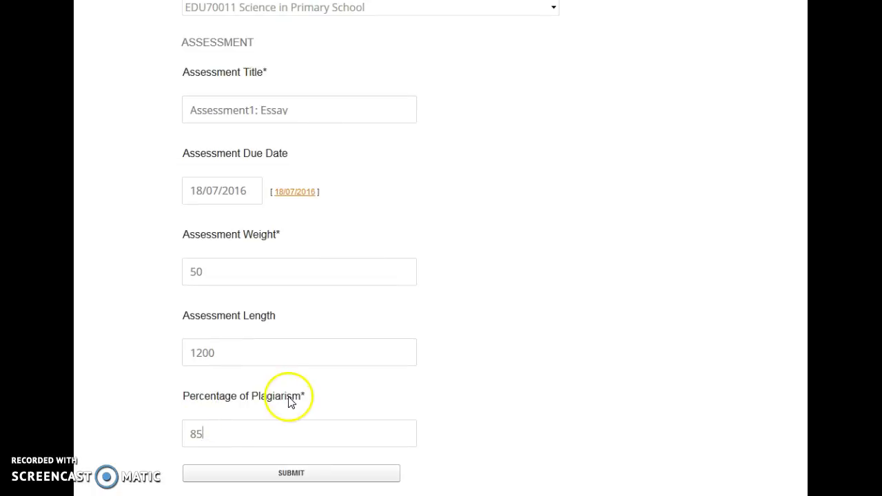
pyautogui.click(284, 475)
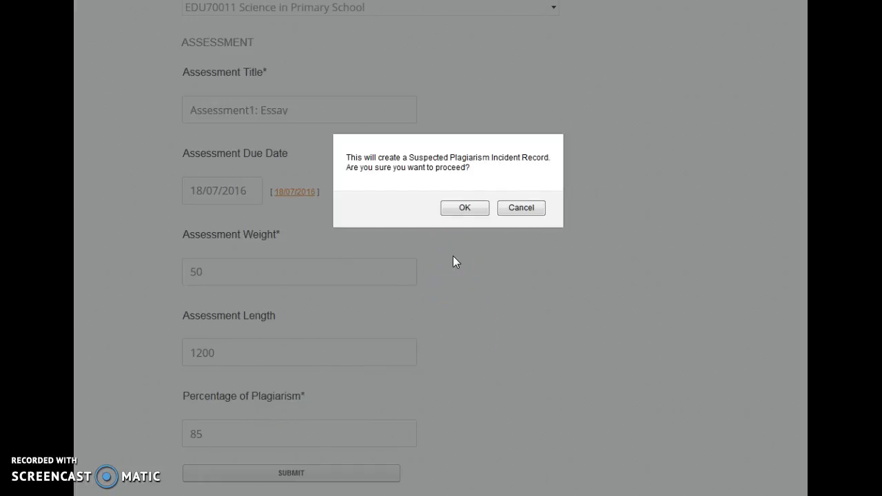
pyautogui.click(464, 208)
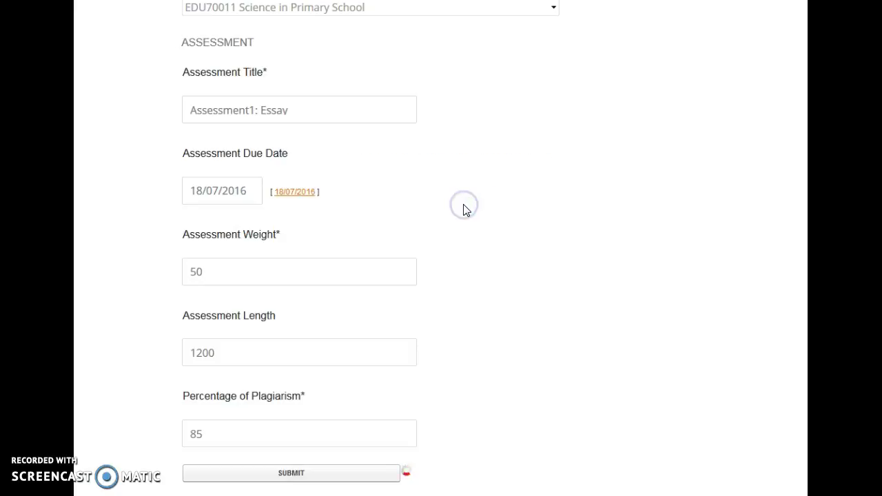
# Step: Review the Student Plagiarism History and the descriptions of plagiarism levels 0, 1 and 2
pyautogui.scroll(-3, 464, 209)
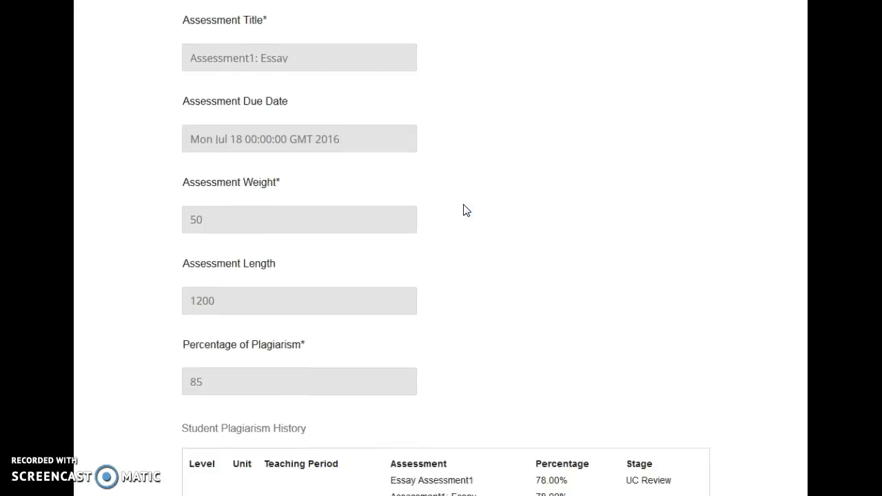
pyautogui.scroll(-1, 464, 209)
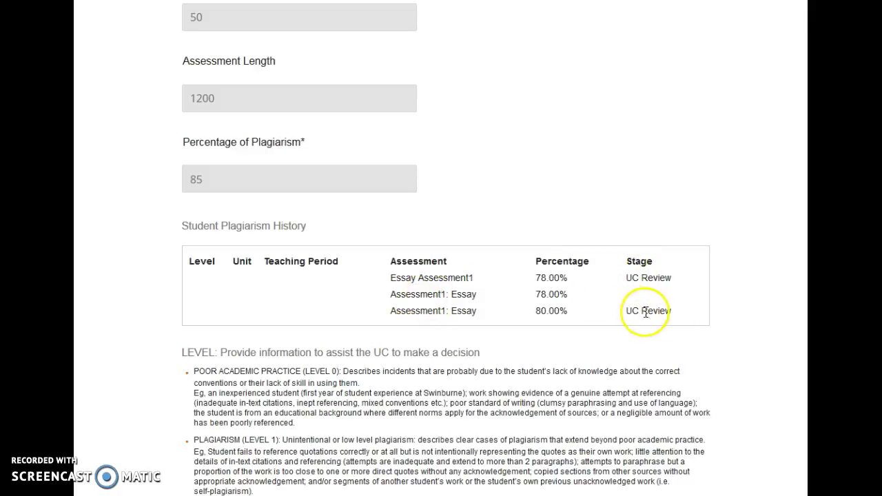
pyautogui.scroll(-2, 524, 332)
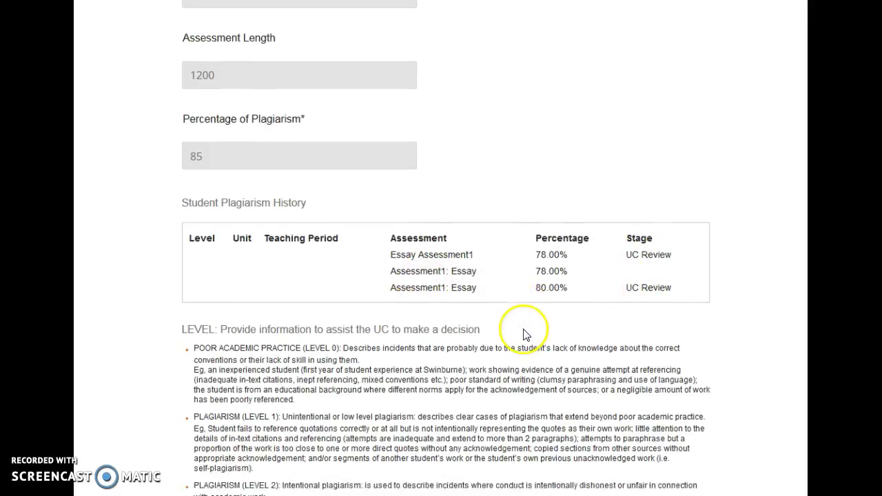
pyautogui.scroll(-1, 515, 327)
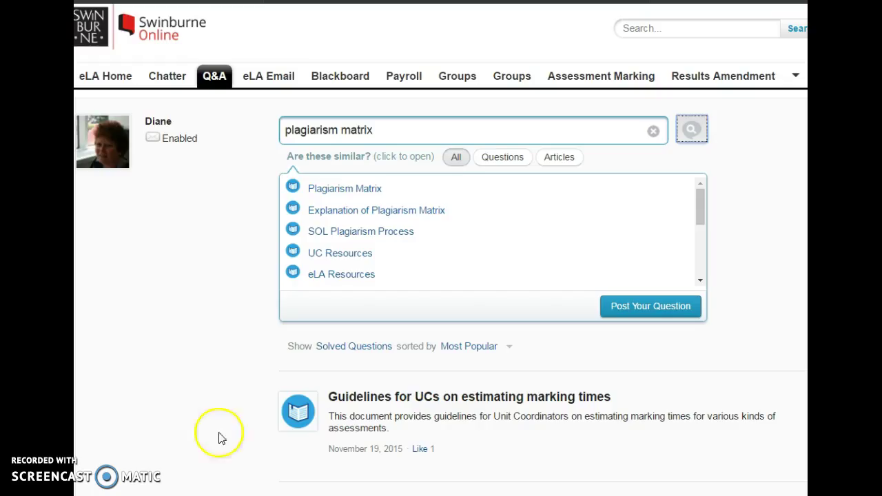
# Step: Open the Plagiarism Matrix article in the Q&A area and read its criteria for levels 0, 1 and 2
pyautogui.click(365, 195)
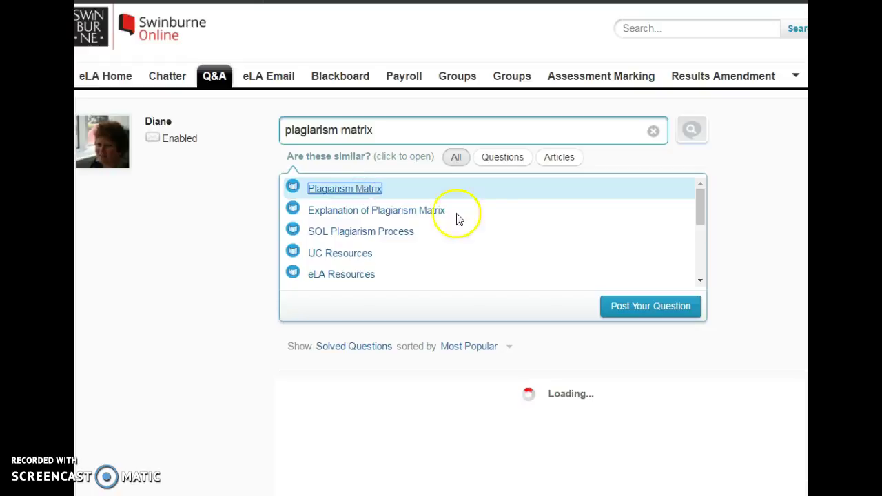
pyautogui.scroll(-5, 548, 272)
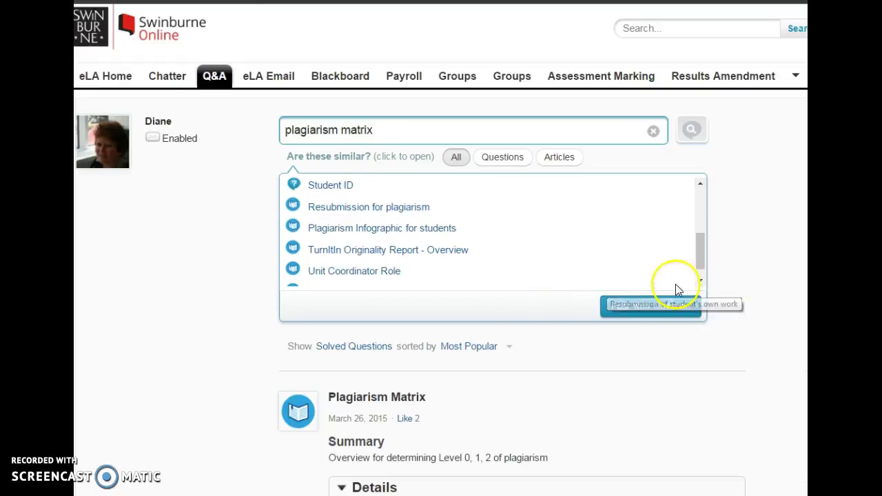
pyautogui.scroll(-6, 757, 281)
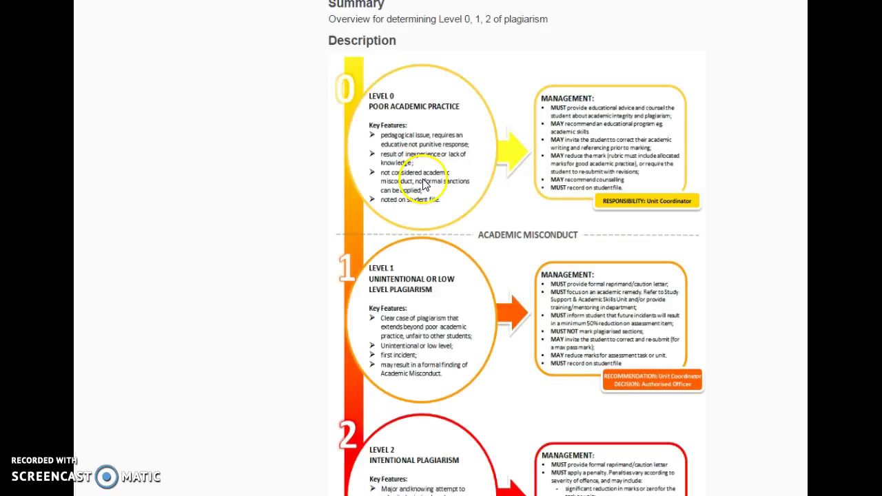
pyautogui.scroll(-1, 423, 185)
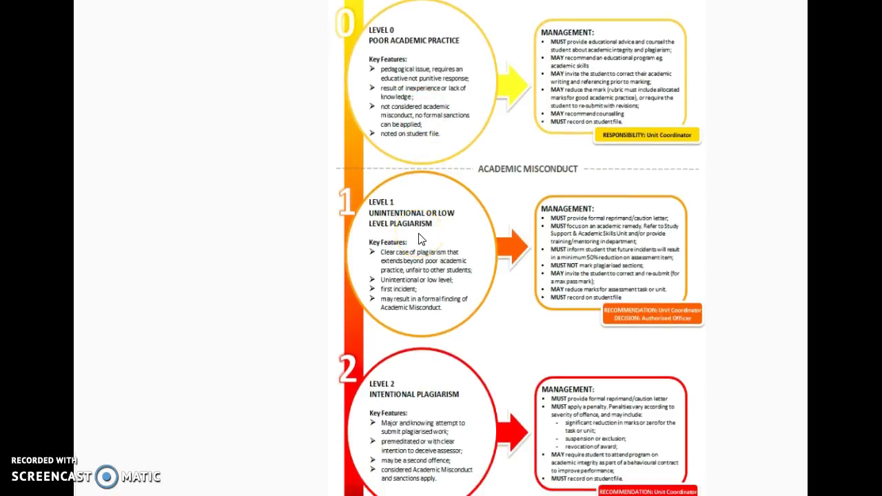
pyautogui.scroll(-1, 420, 238)
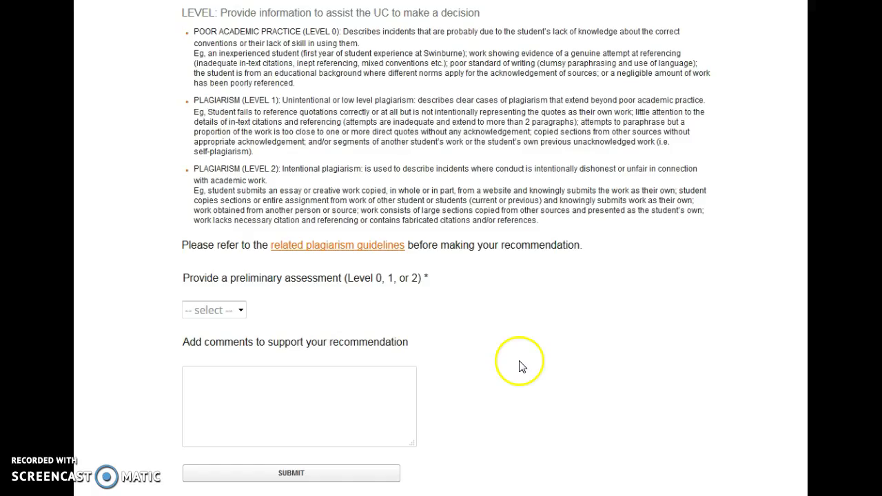
# Step: Set the preliminary assessment of the plagiarism incident to Level 1
pyautogui.click(240, 309)
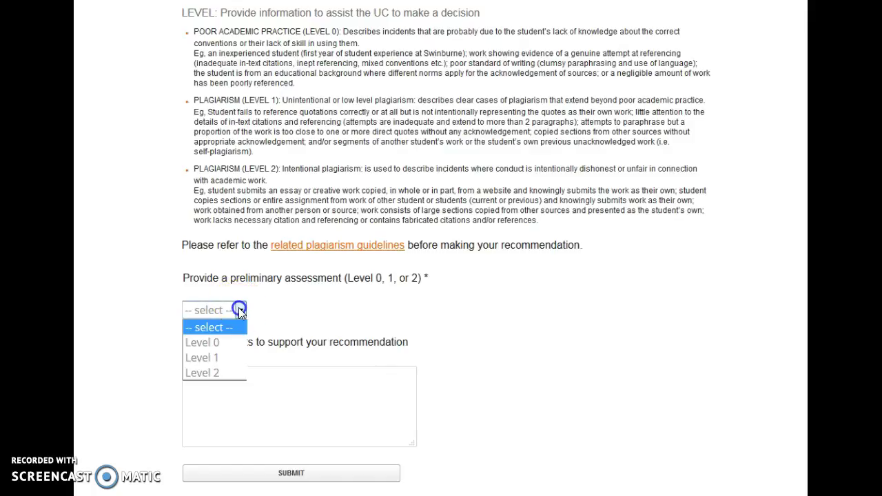
pyautogui.click(215, 357)
# Step: Paste the copied supporting comment about the student copying from a variety of websites, and submit the recommendation to the Unit Coordinator
pyautogui.click(229, 377)
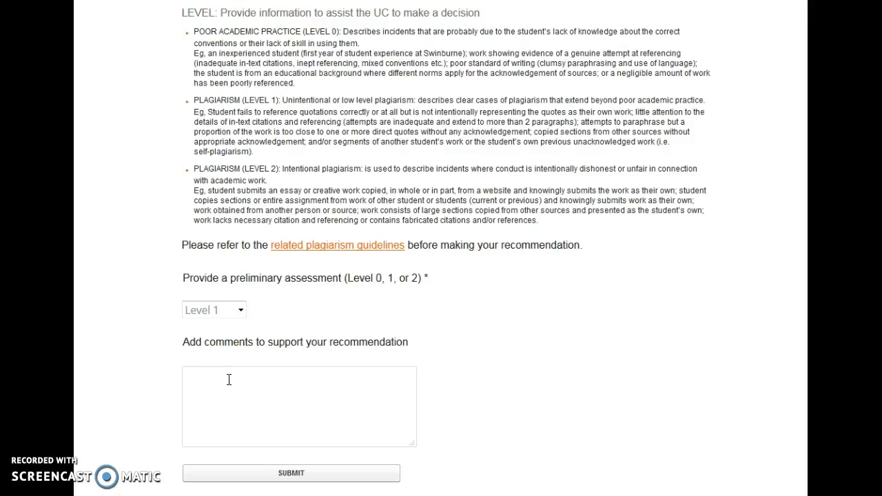
pyautogui.hotkey('ctrl', 'v')
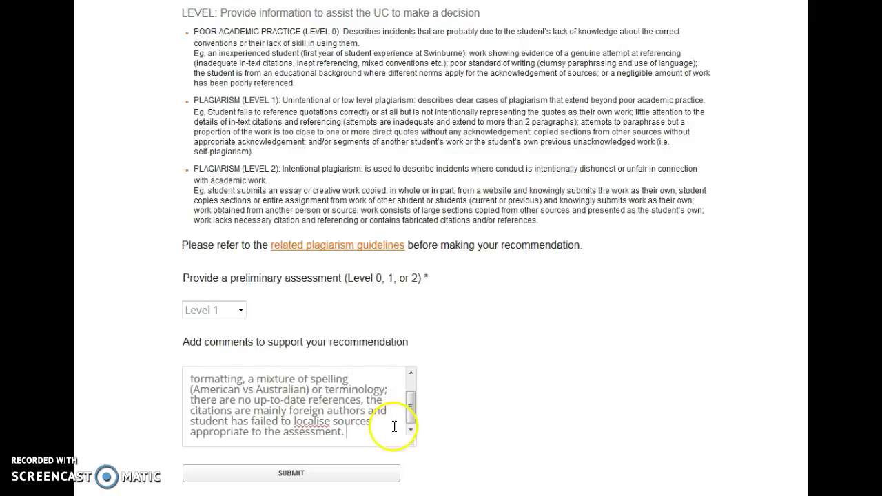
pyautogui.moveTo(413, 401); pyautogui.dragTo(416, 389)
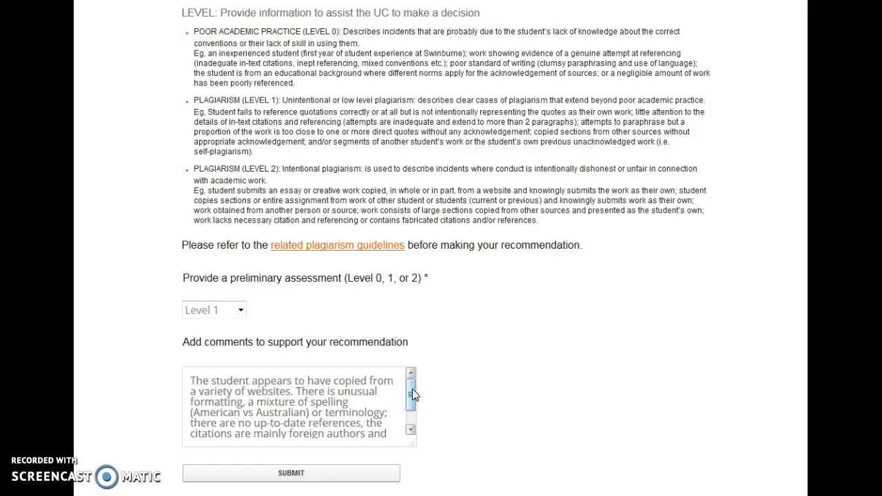
pyautogui.moveTo(412, 389); pyautogui.dragTo(405, 413)
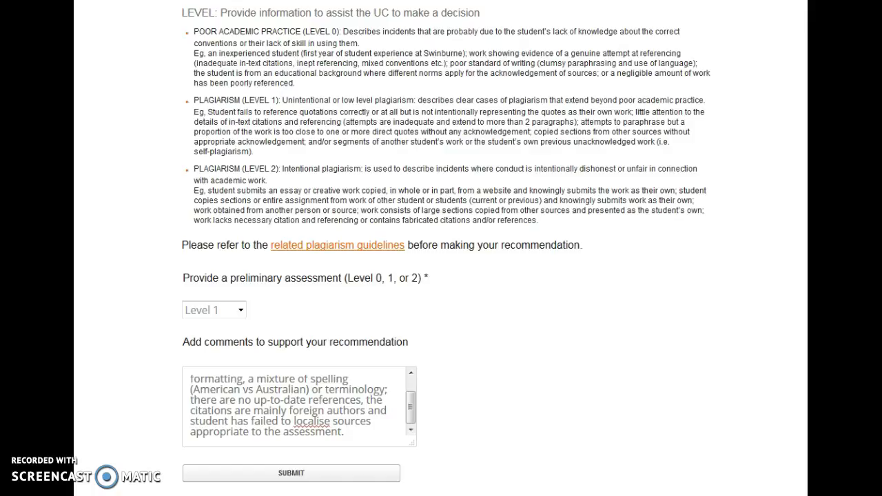
pyautogui.click(304, 473)
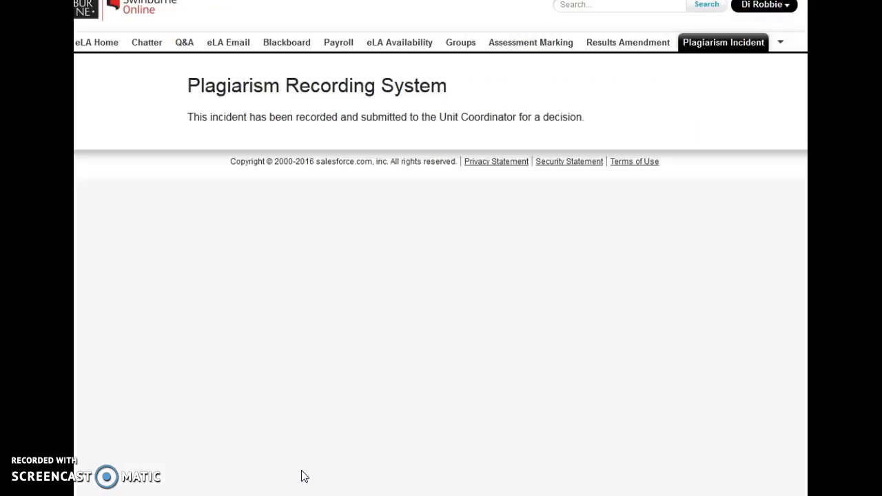
pyautogui.click(361, 448)
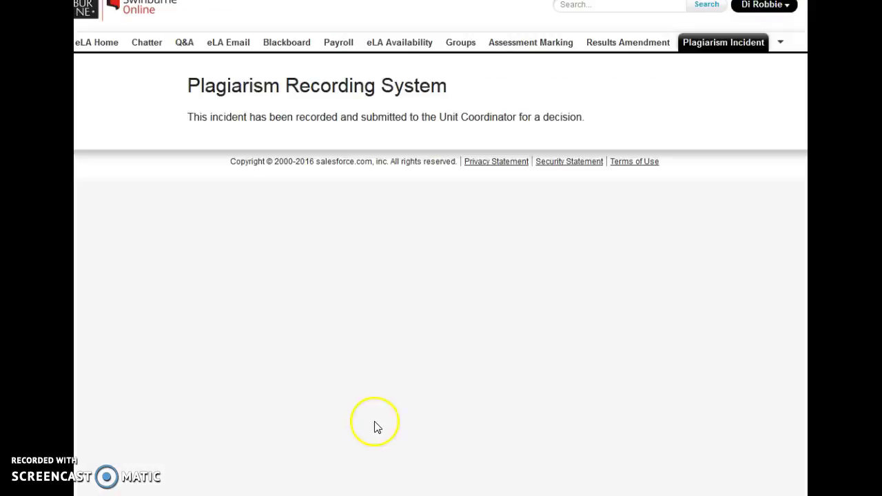